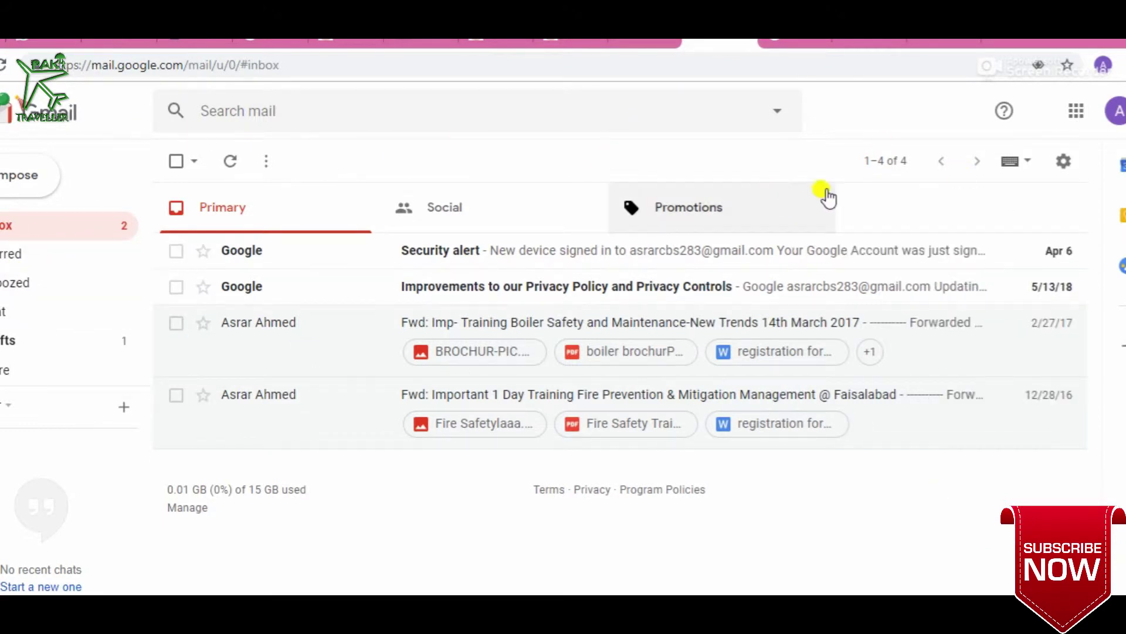
# Open the other Google Account settings from Gmail's Accounts and Import settings
pyautogui.click(1064, 161)
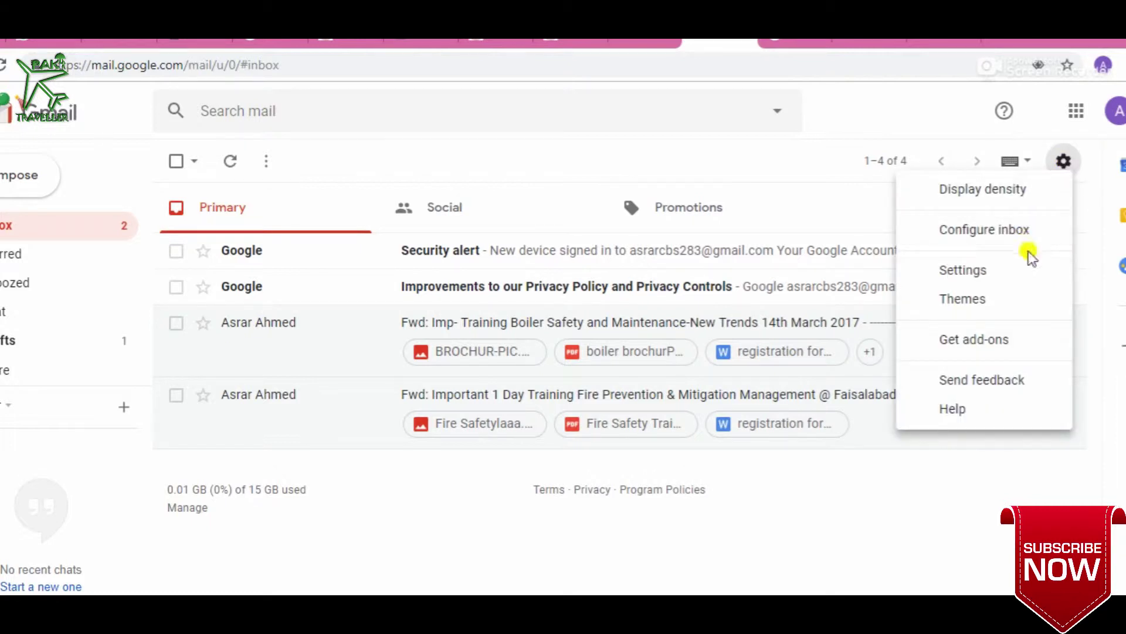
pyautogui.click(1019, 272)
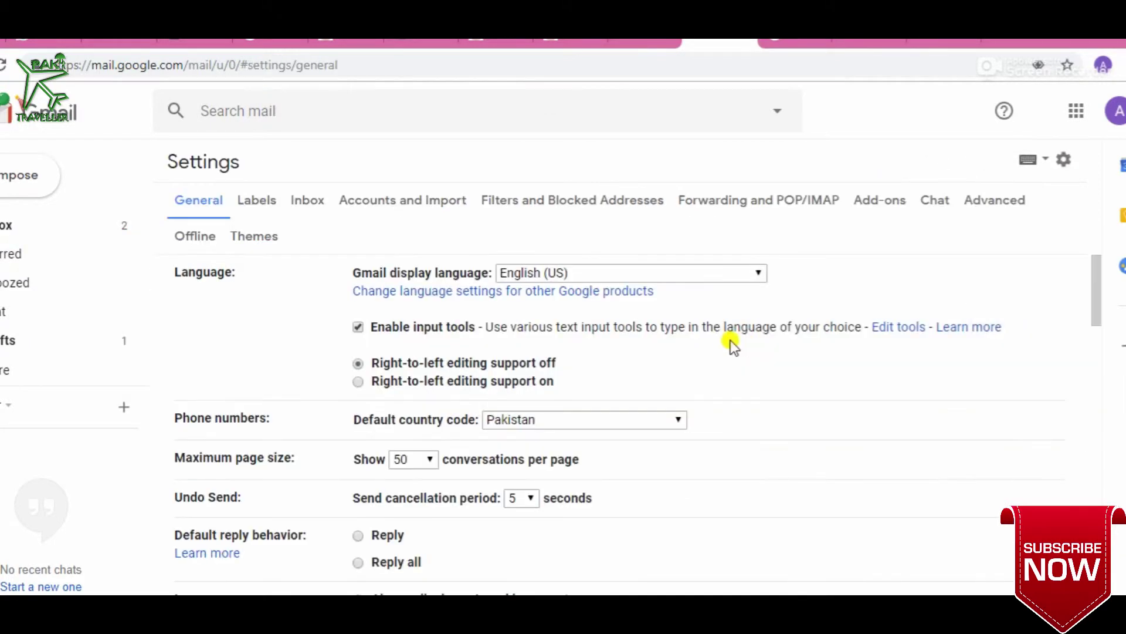
pyautogui.click(390, 202)
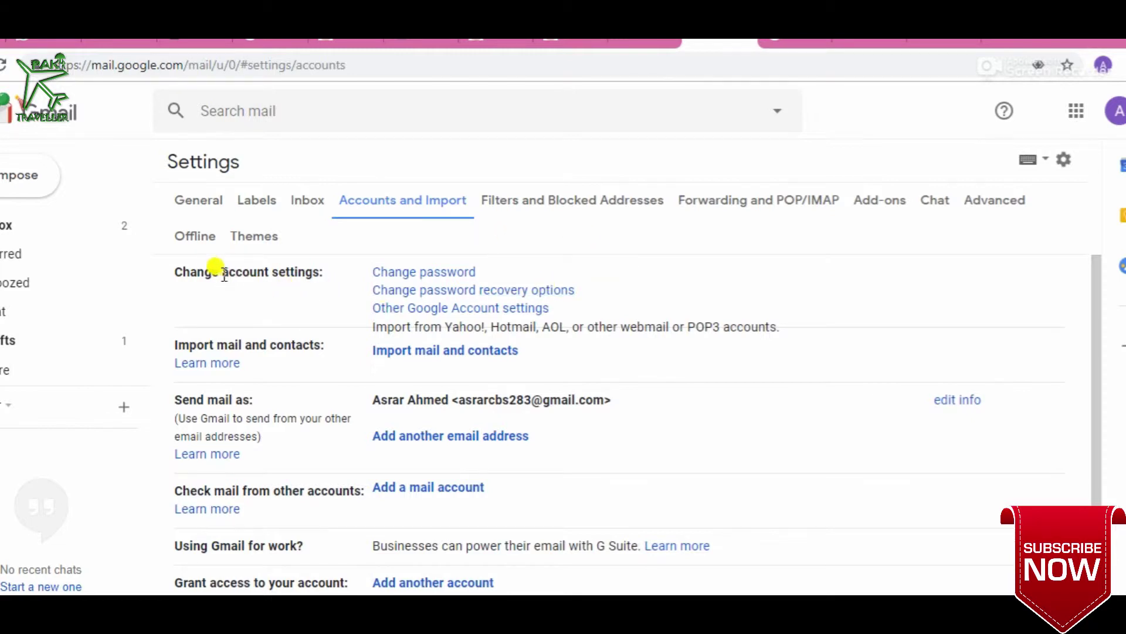
pyautogui.click(417, 310)
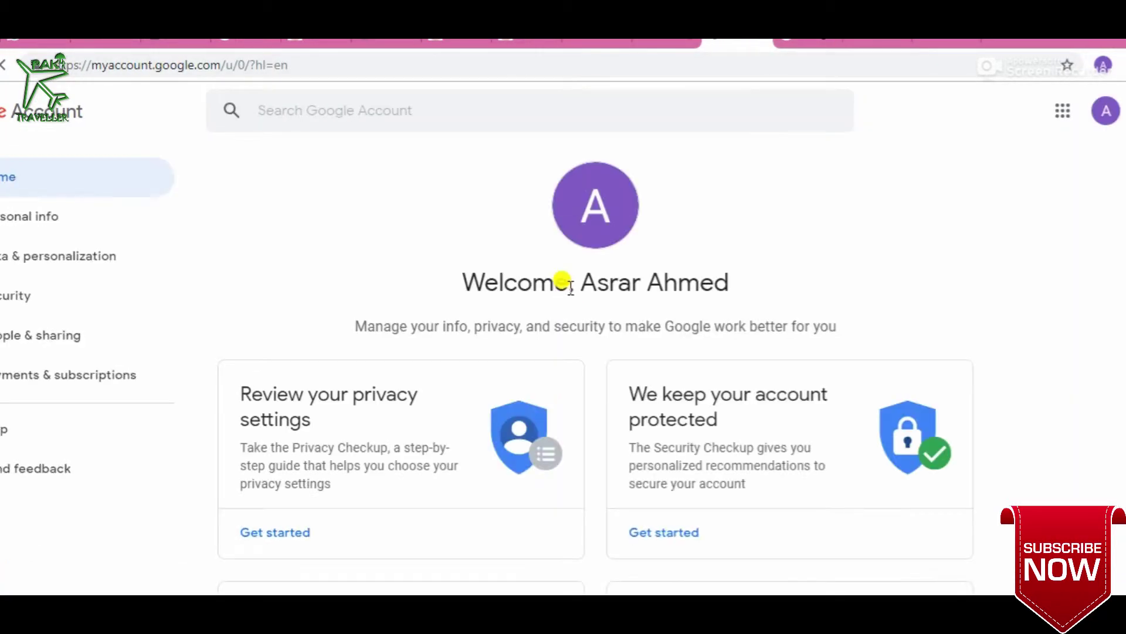
# Go to the account's data and personalization settings and open the option to delete a service or the account
pyautogui.scroll(-2, 570, 287)
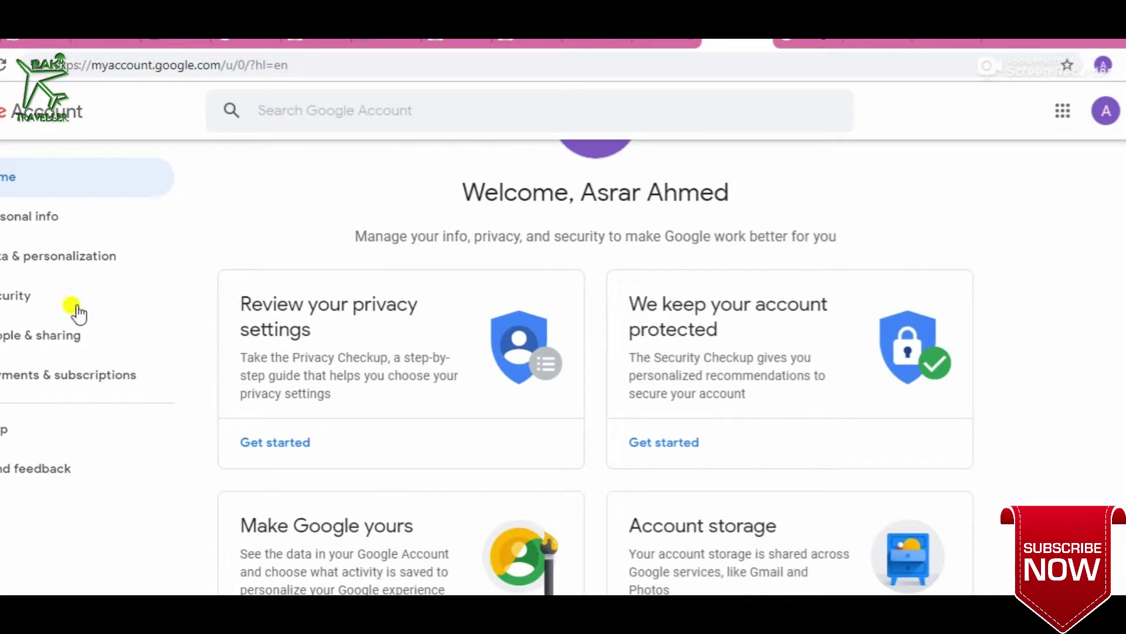
pyautogui.click(72, 268)
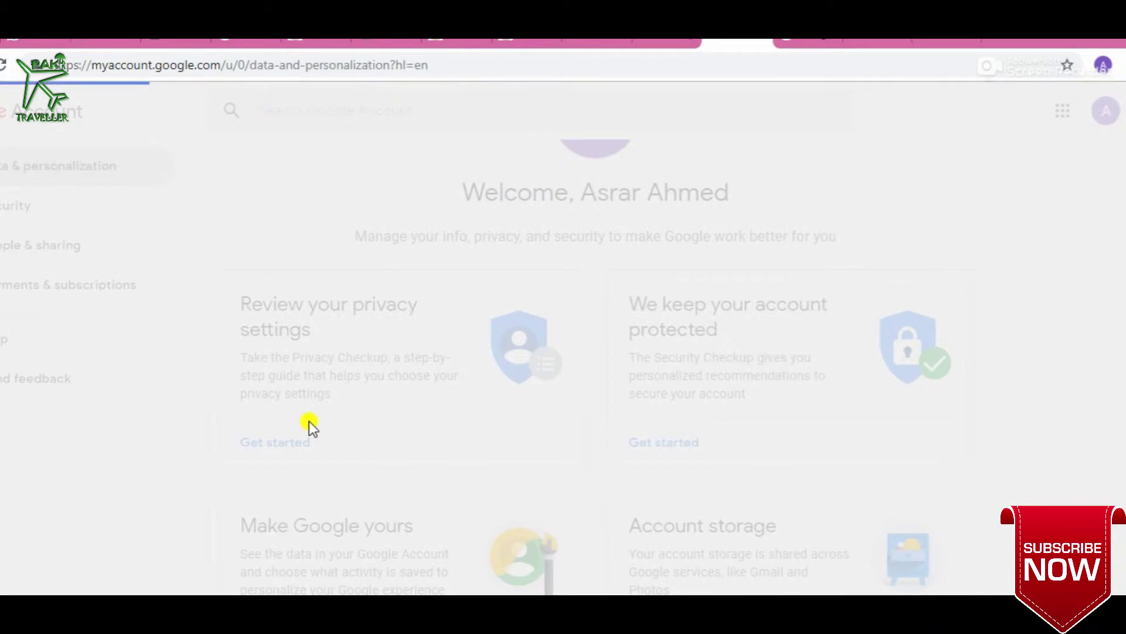
pyautogui.scroll(-8, 787, 440)
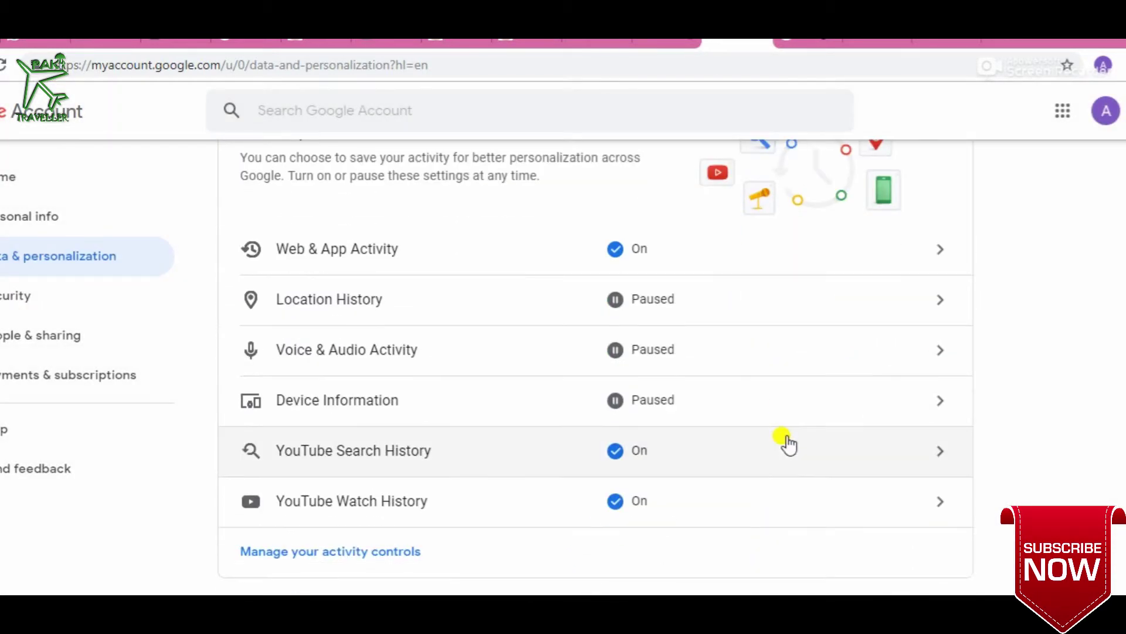
pyautogui.scroll(-3, 787, 445)
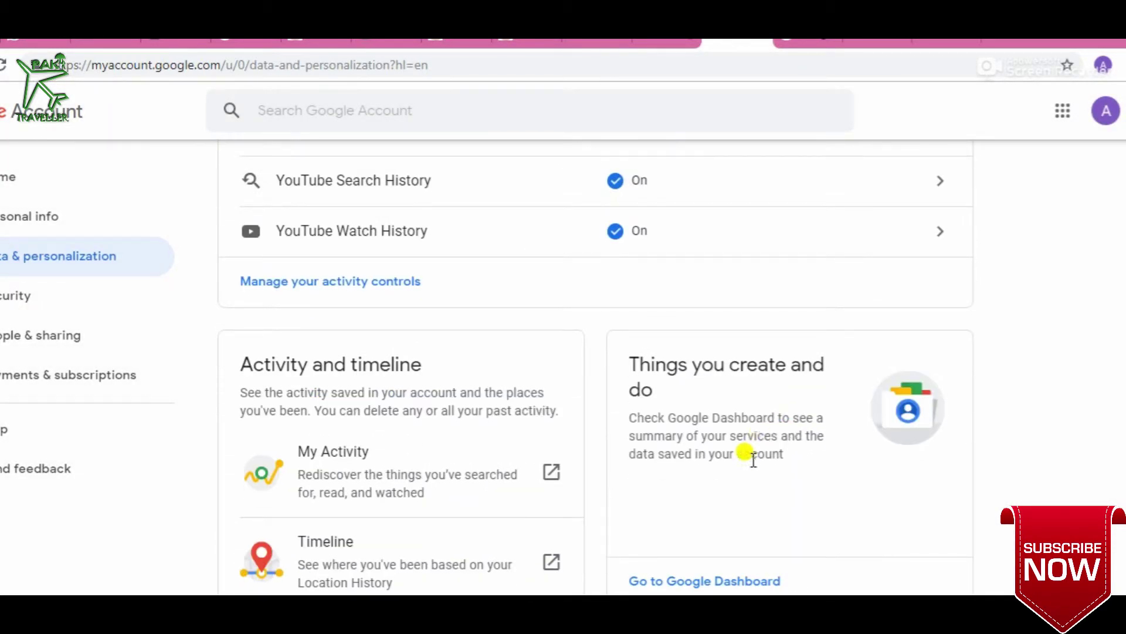
pyautogui.scroll(-12, 752, 469)
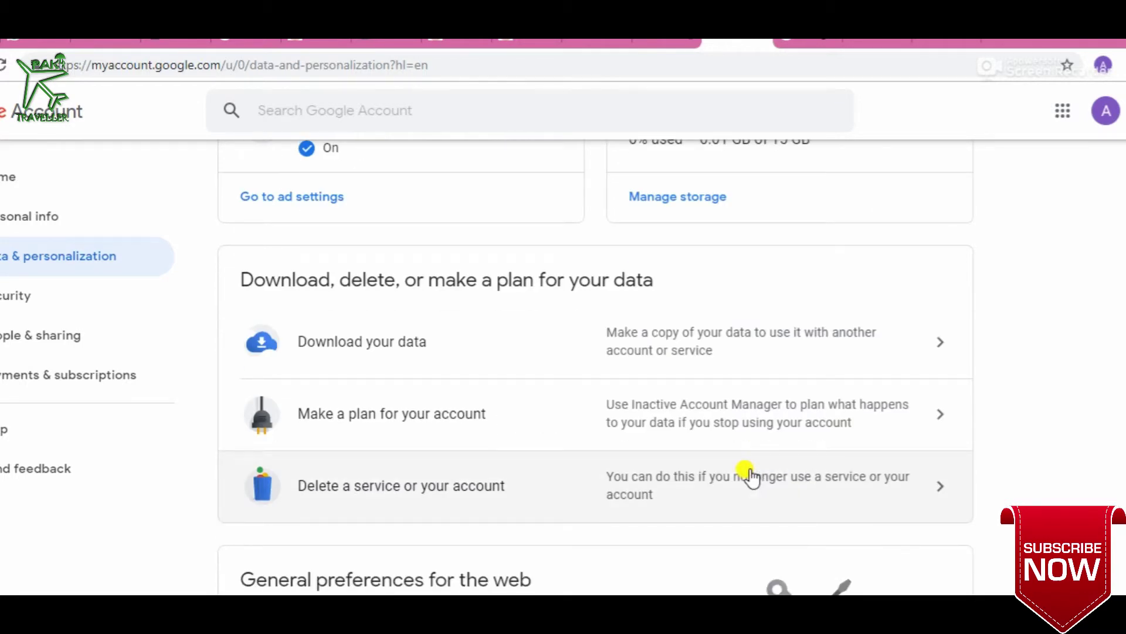
pyautogui.scroll(-2, 404, 376)
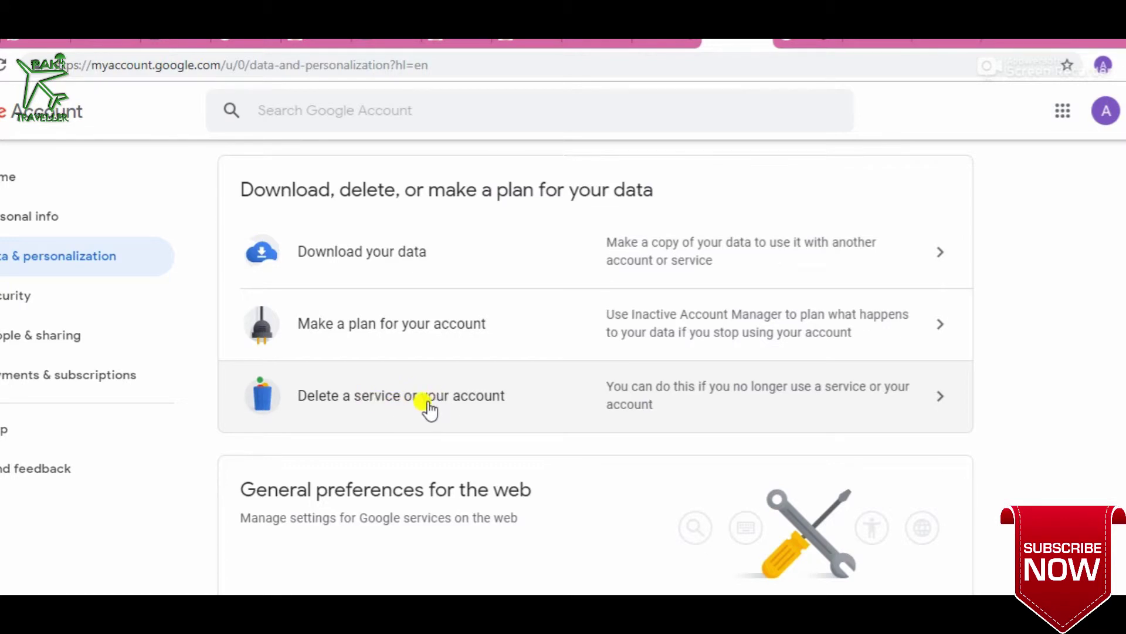
pyautogui.click(427, 397)
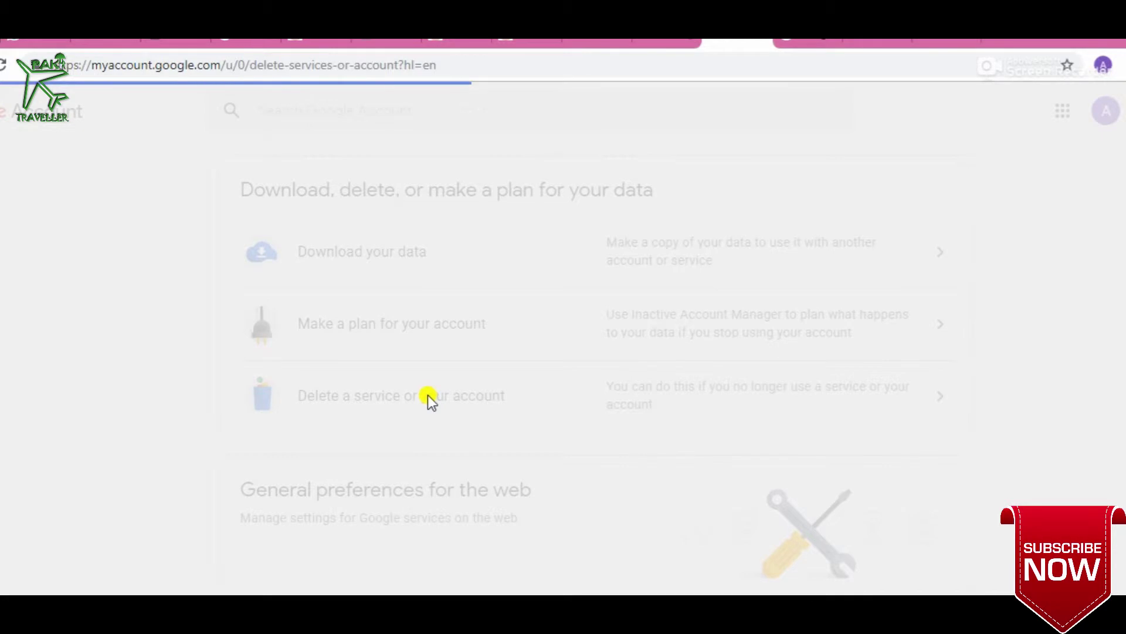
# Choose to delete the entire Google Account rather than a single Google service
pyautogui.scroll(-1, 435, 436)
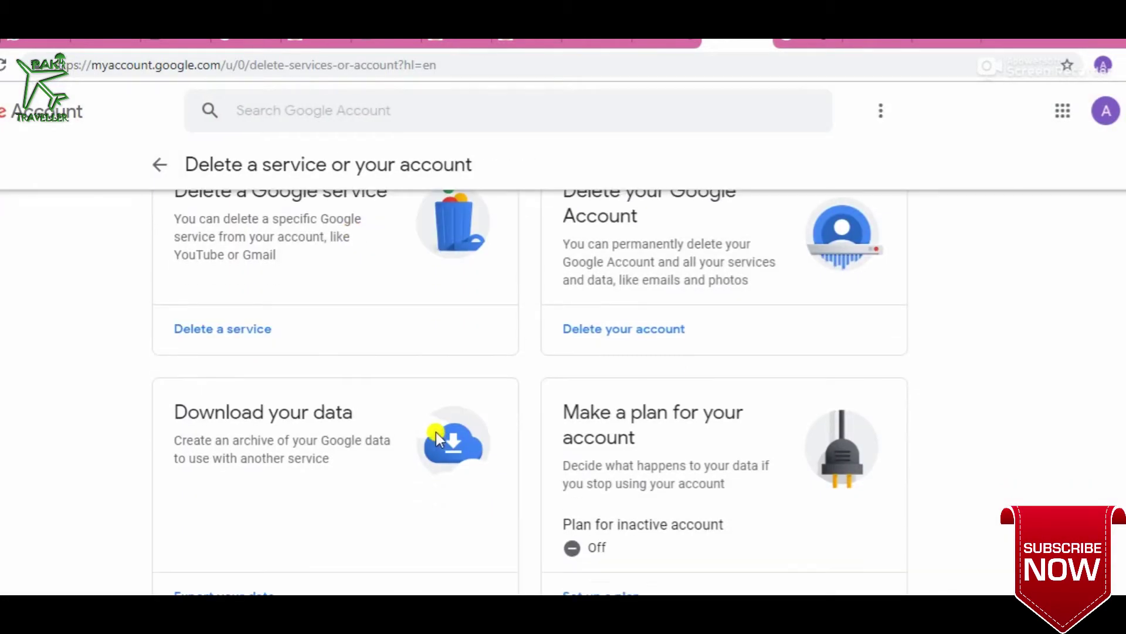
pyautogui.scroll(1, 427, 443)
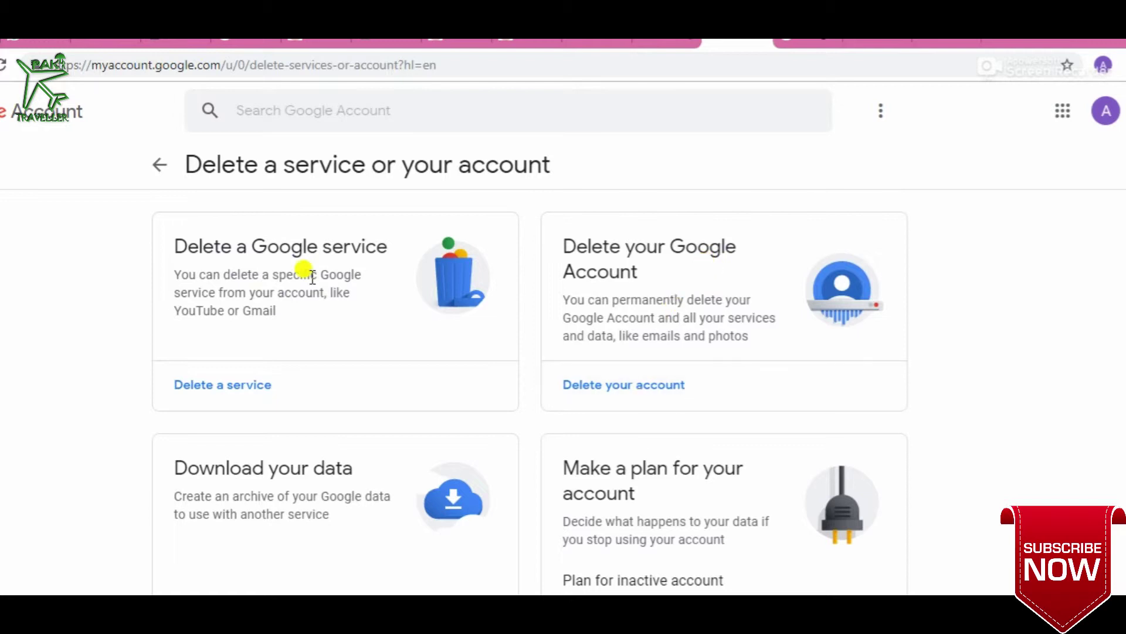
pyautogui.moveTo(247, 242); pyautogui.dragTo(339, 261)
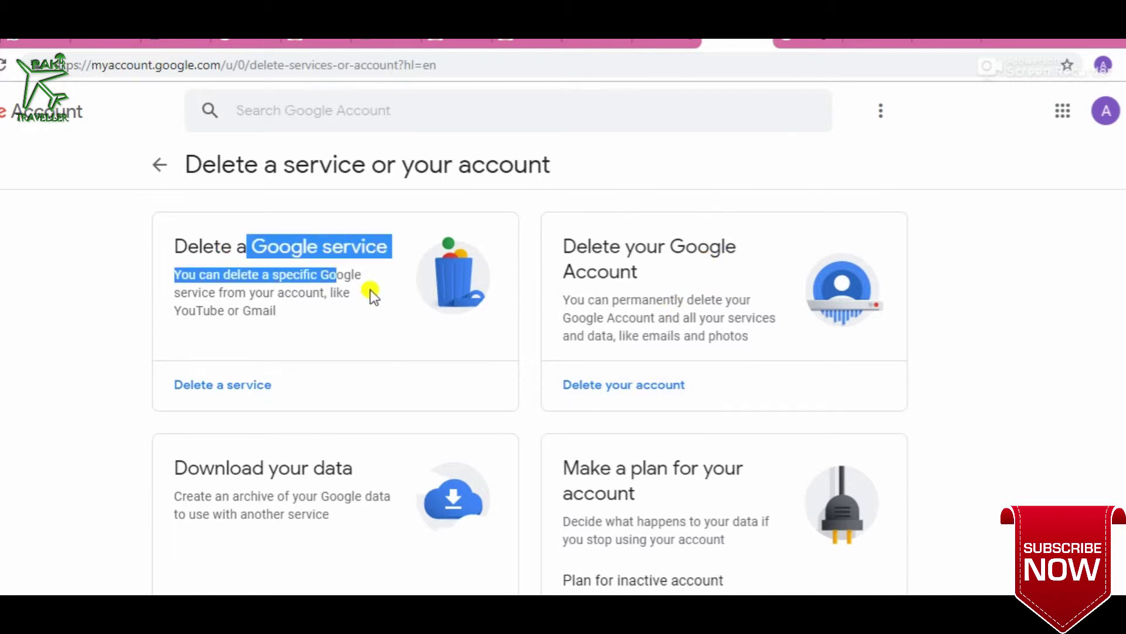
pyautogui.click(401, 327)
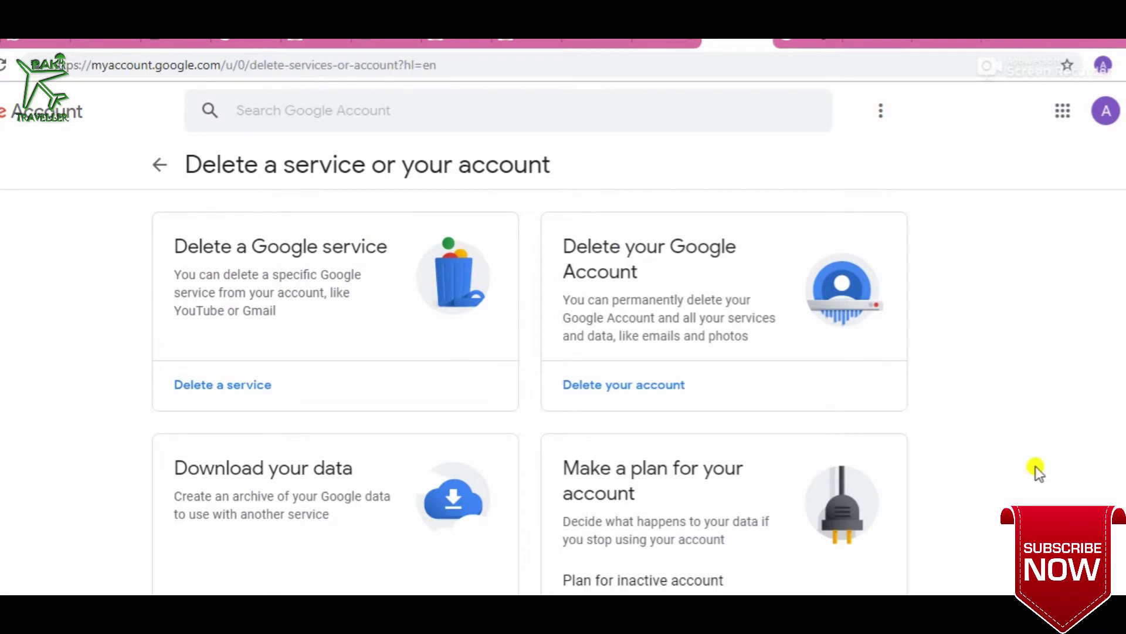
pyautogui.scroll(-1, 1036, 466)
pyautogui.scroll(1, 652, 352)
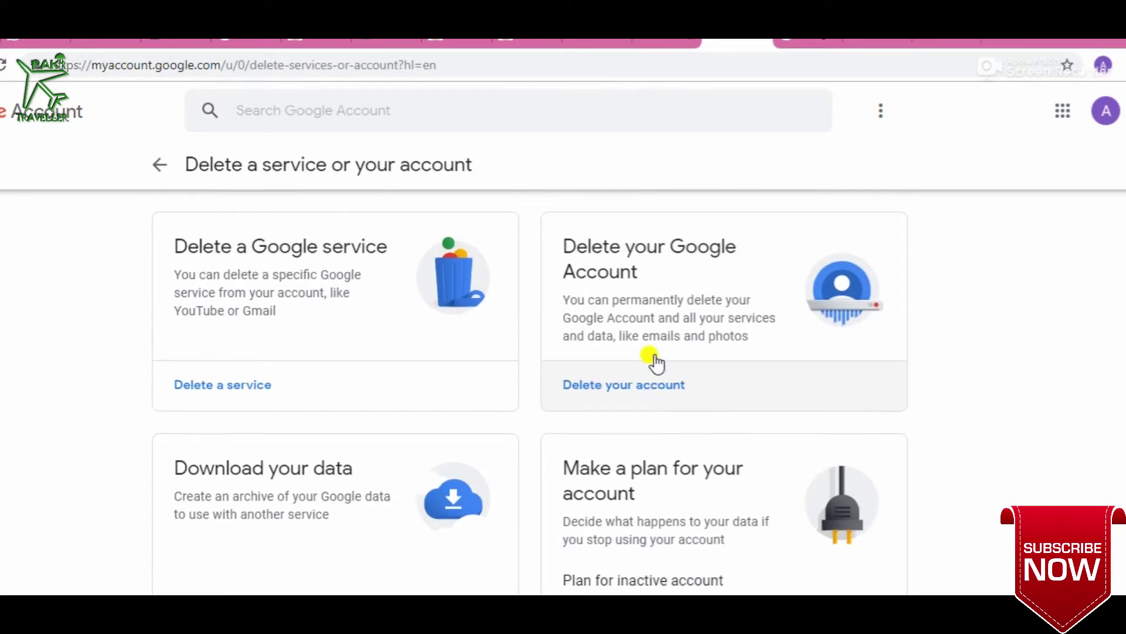
pyautogui.click(656, 387)
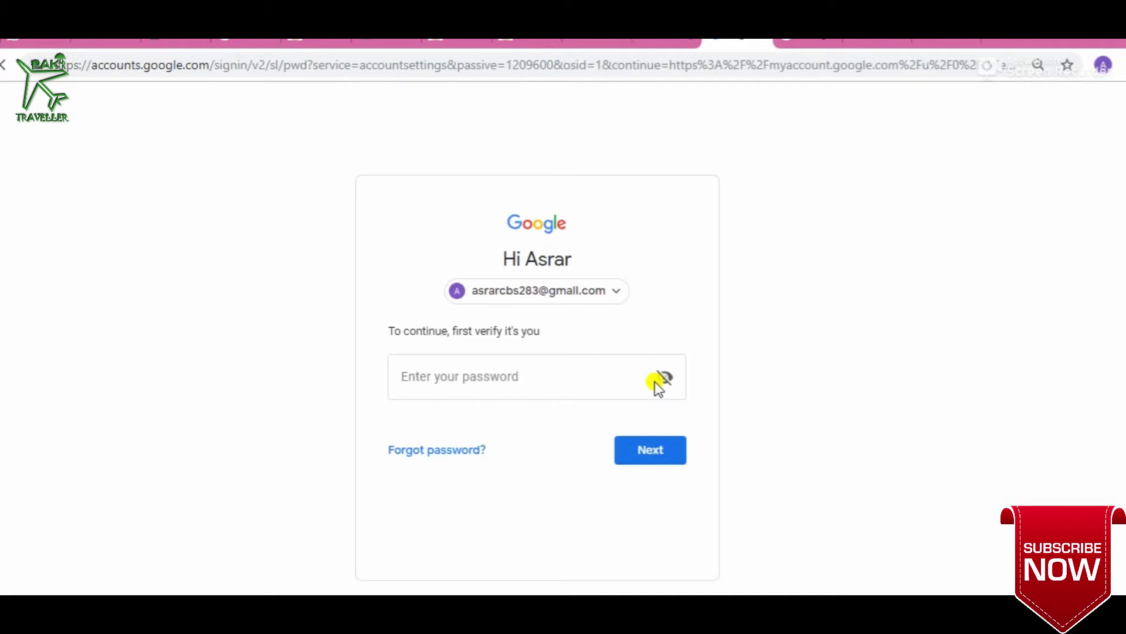
# Verify the account owner's identity with the account password and the verification code sent by text message
pyautogui.click(528, 380)
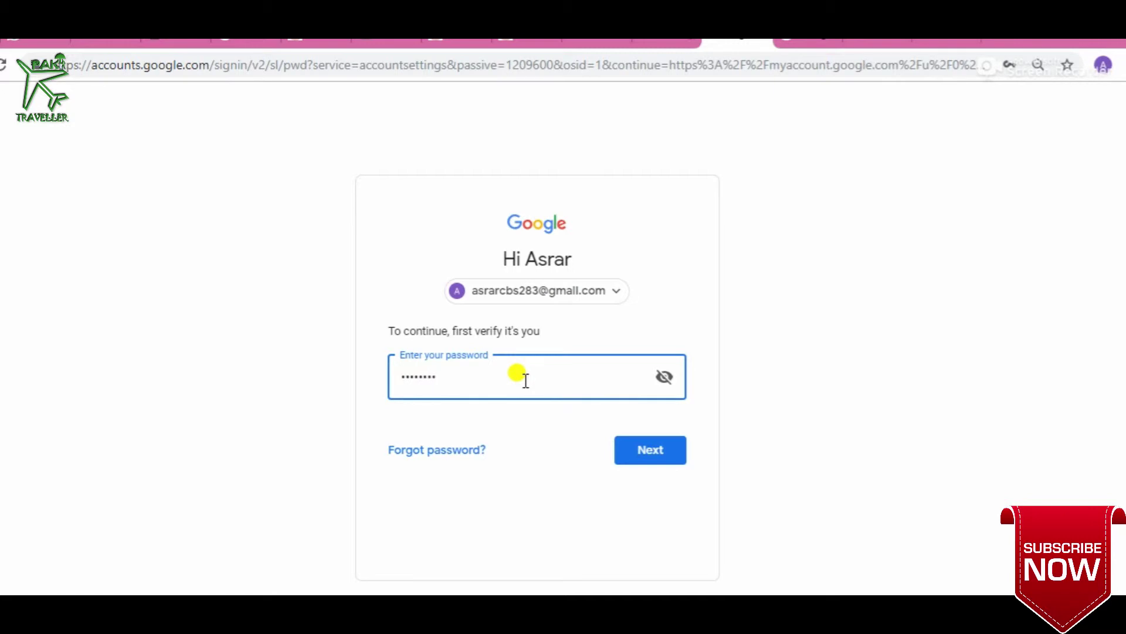
pyautogui.click(664, 449)
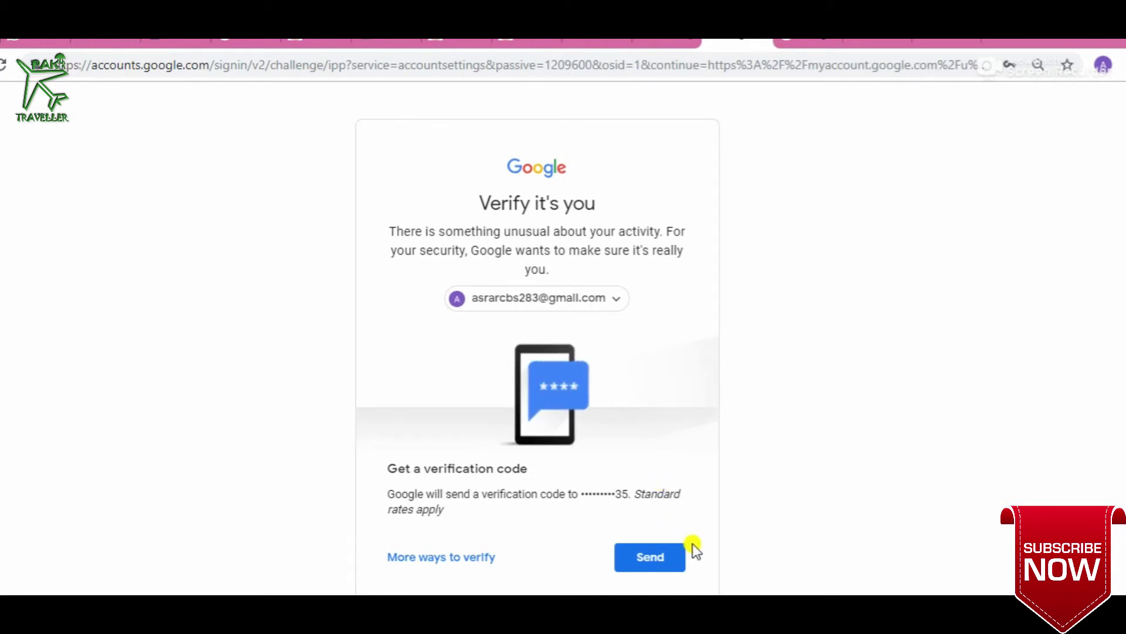
pyautogui.click(658, 555)
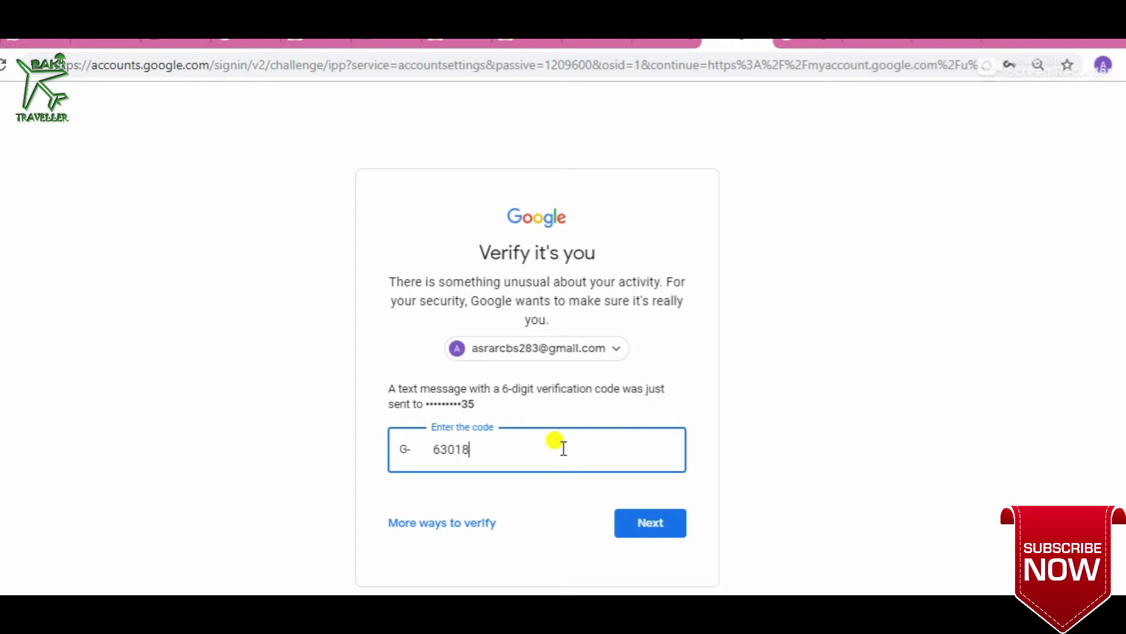
pyautogui.click(667, 527)
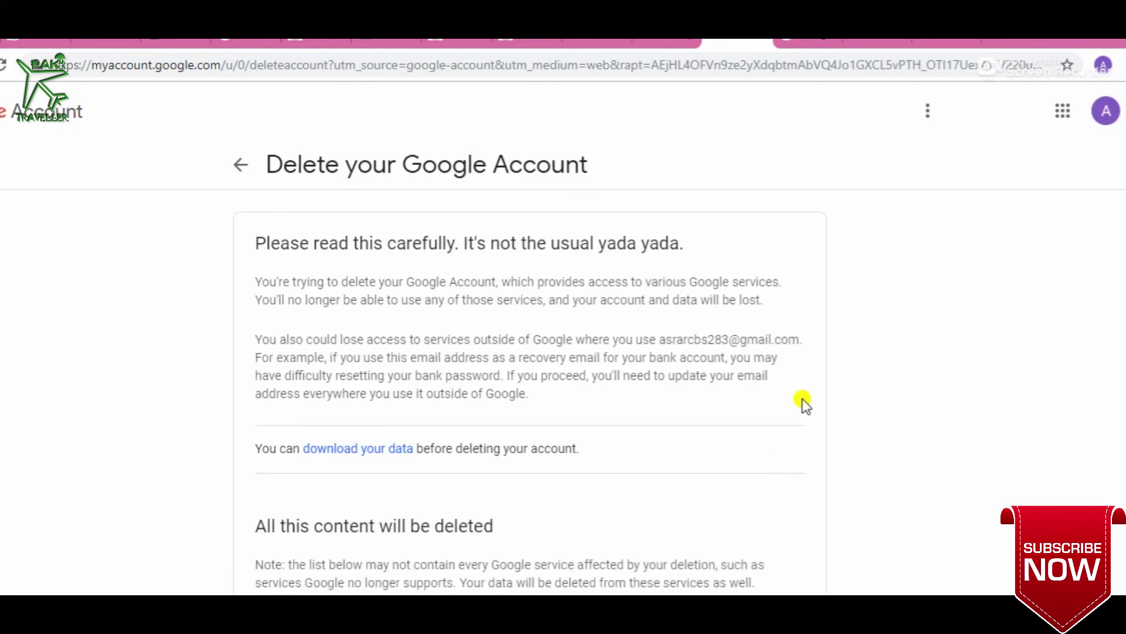
# Accept responsibility for pending charges, agree to permanent deletion of the account and all its data, and delete the Google Account
pyautogui.moveTo(339, 243); pyautogui.dragTo(526, 259)
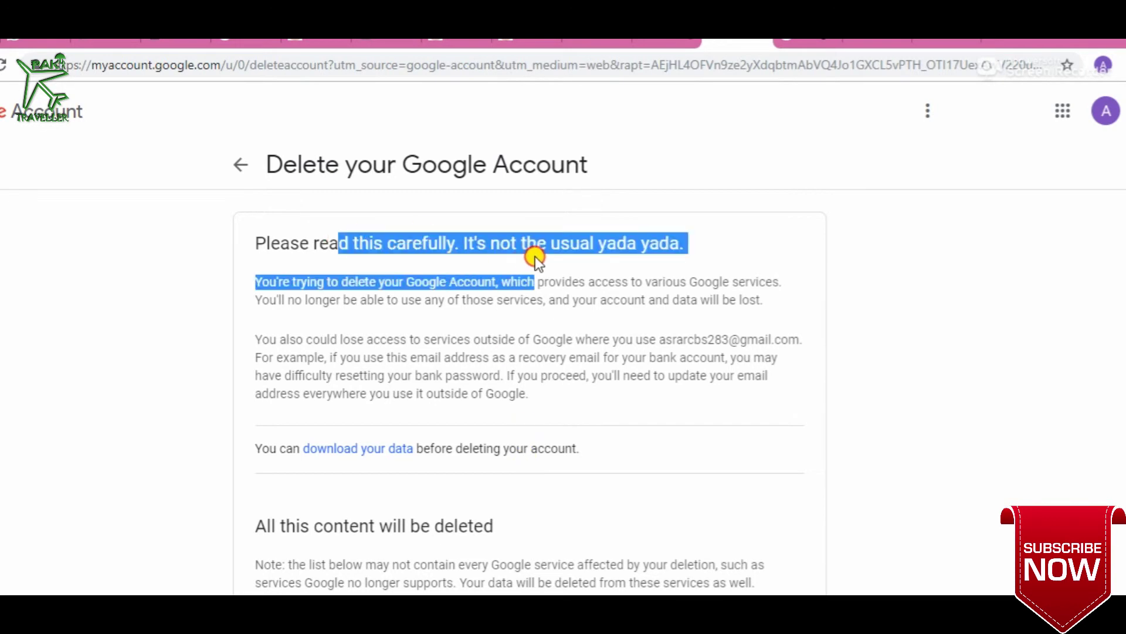
pyautogui.click(955, 280)
pyautogui.scroll(-5, 945, 284)
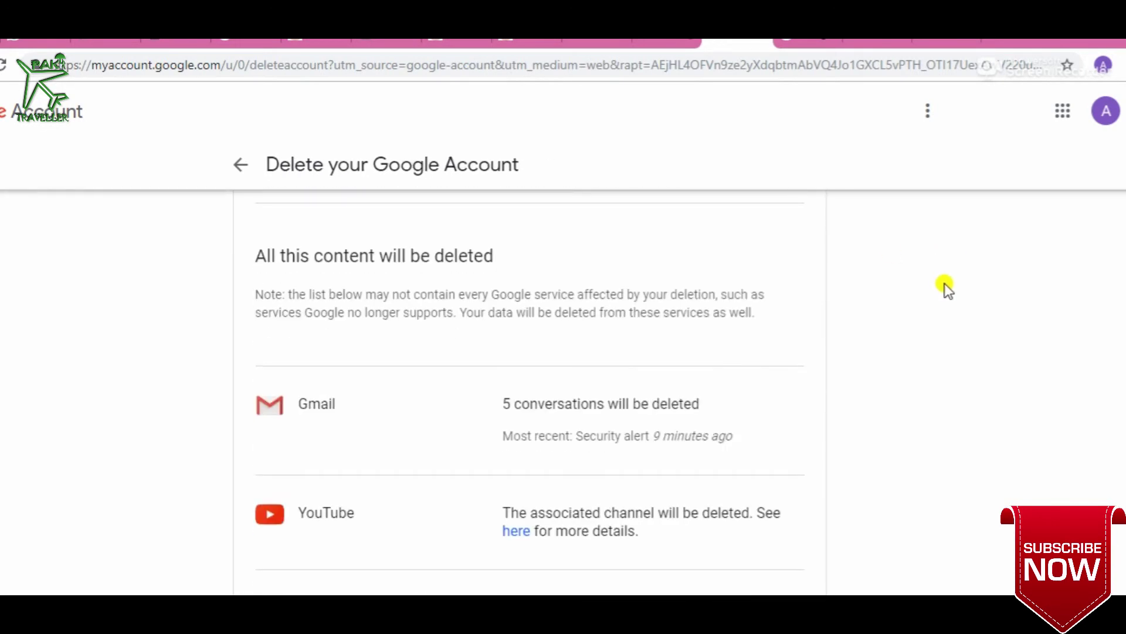
pyautogui.scroll(-3, 945, 283)
pyautogui.scroll(-2, 944, 284)
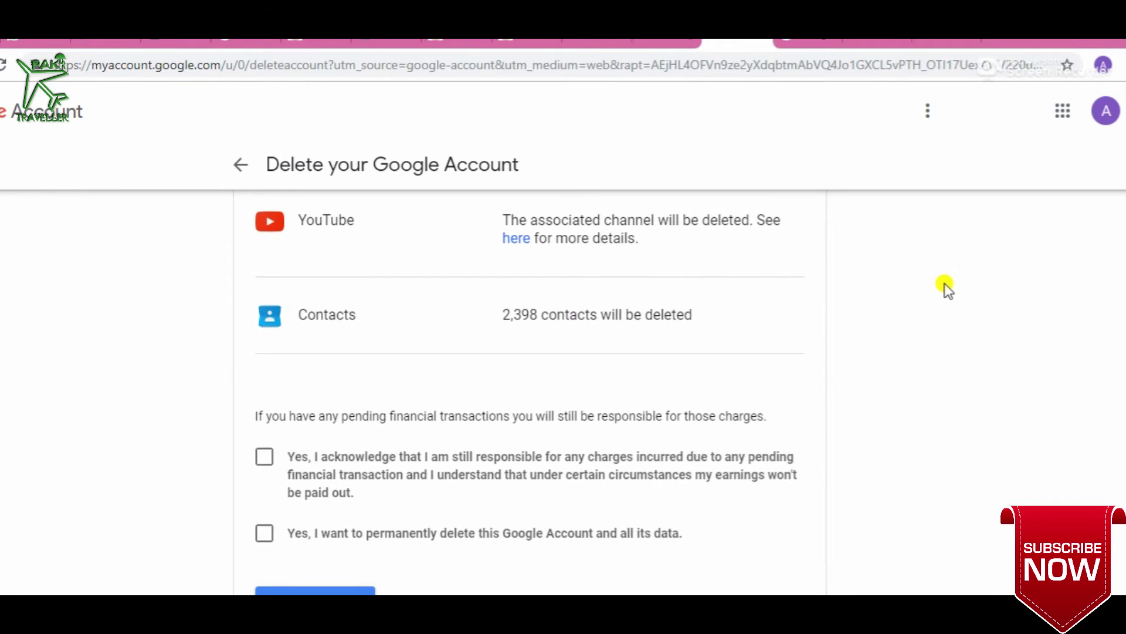
pyautogui.click(263, 456)
pyautogui.click(264, 535)
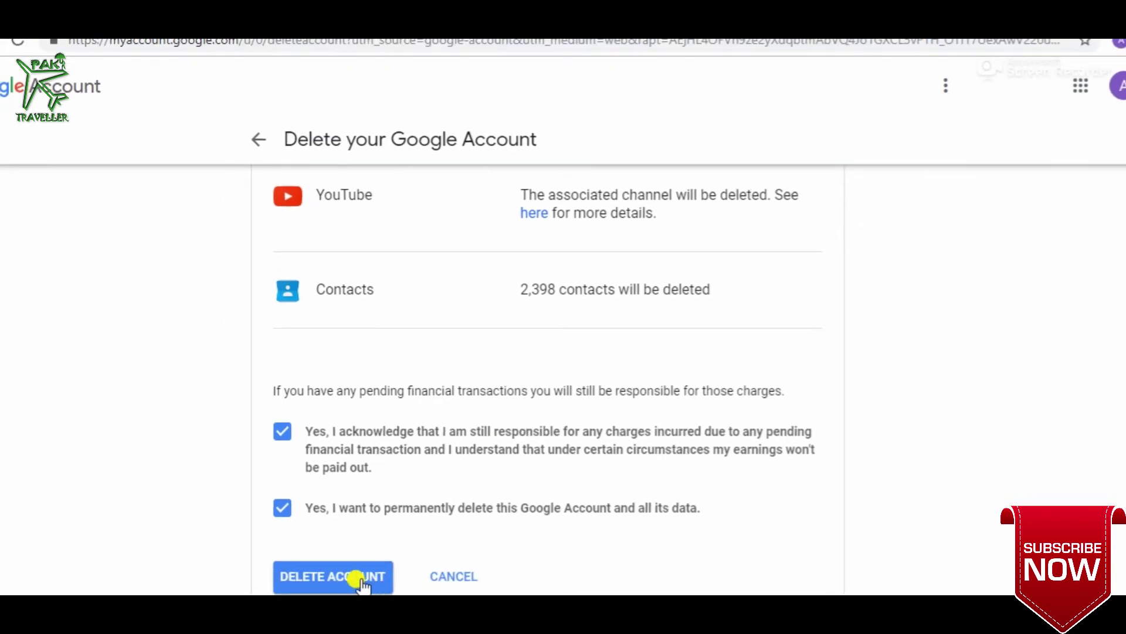
pyautogui.click(362, 578)
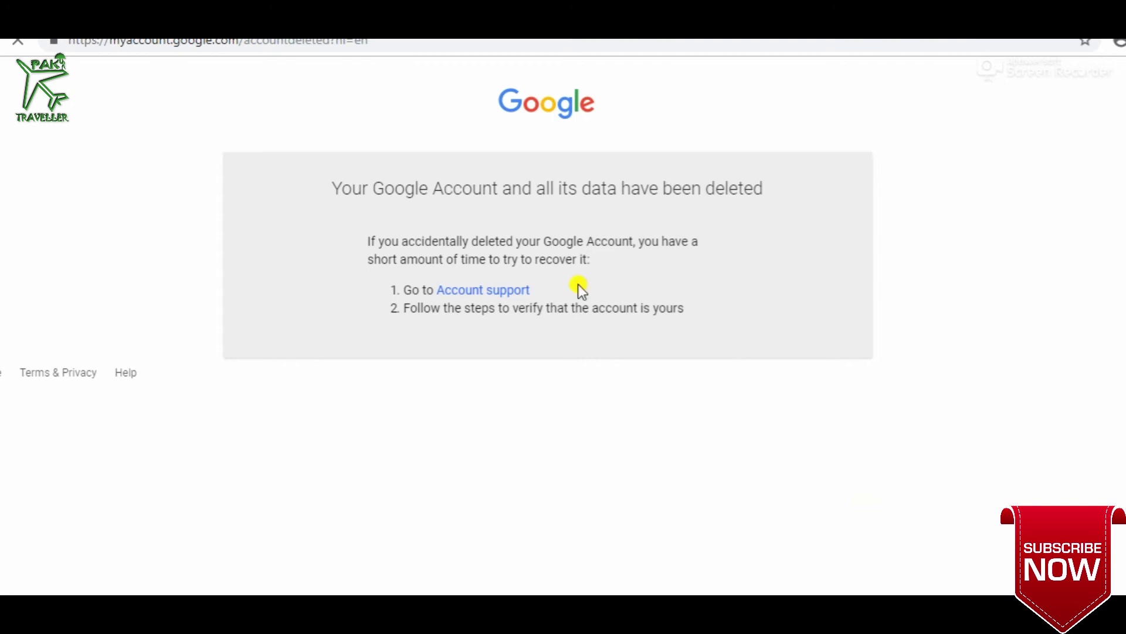
pyautogui.moveTo(490, 182); pyautogui.dragTo(674, 200)
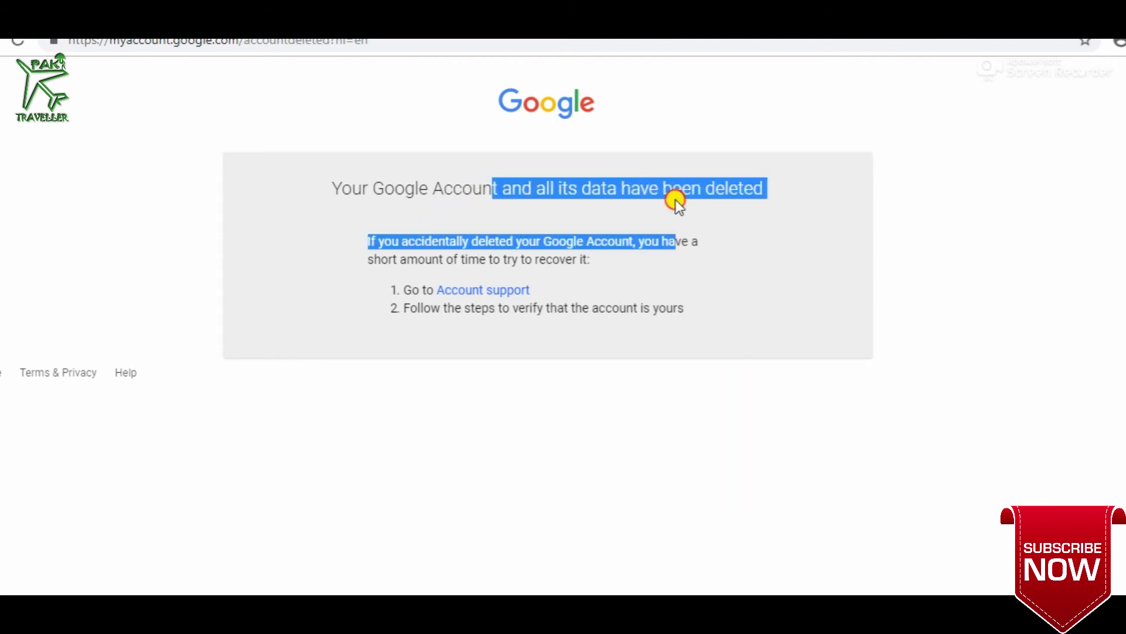
pyautogui.click(452, 436)
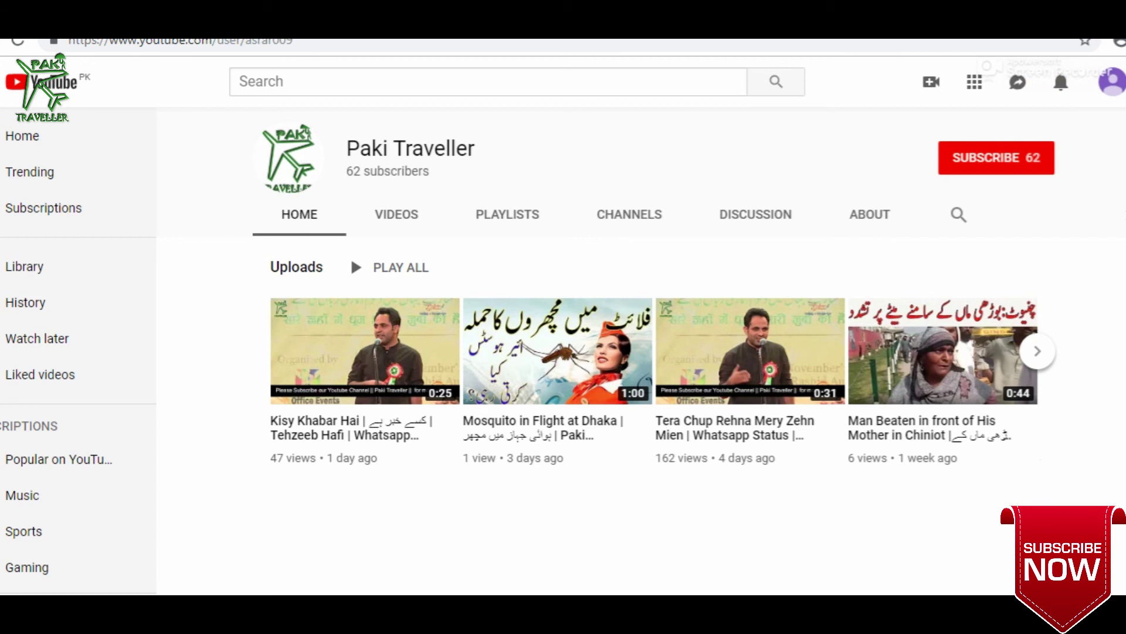
pyautogui.moveTo(348, 631)
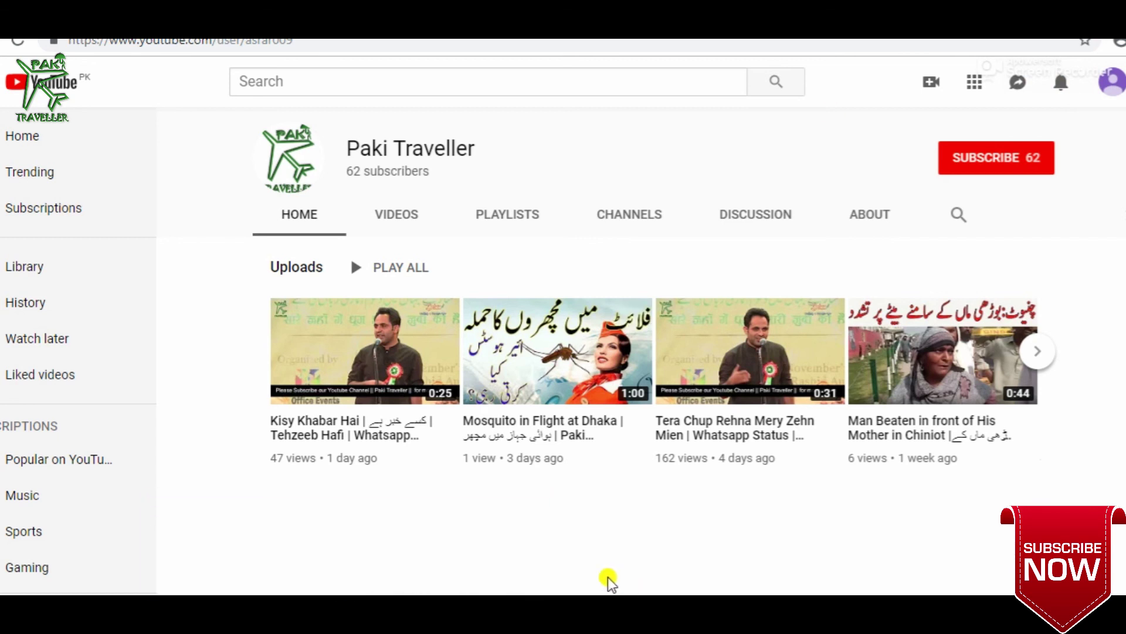